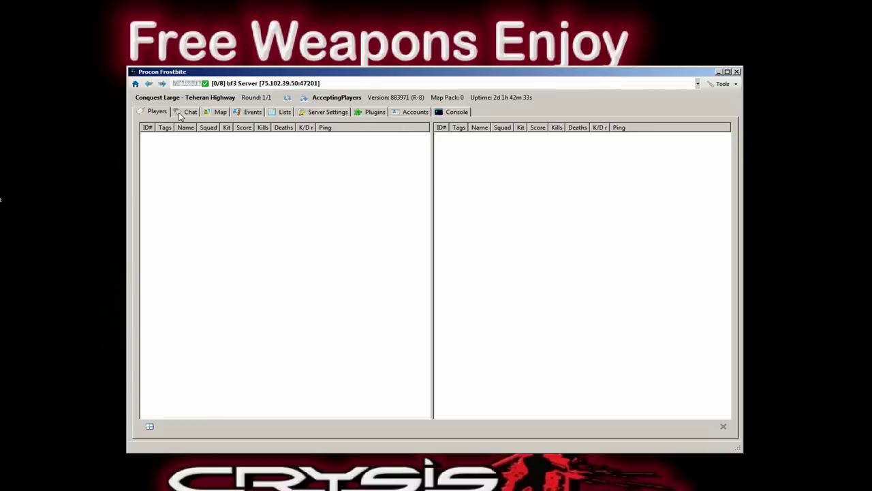
# Open the server's plugin list and browse the Basic In-Game Info and Spambot plugins
pyautogui.click(378, 114)
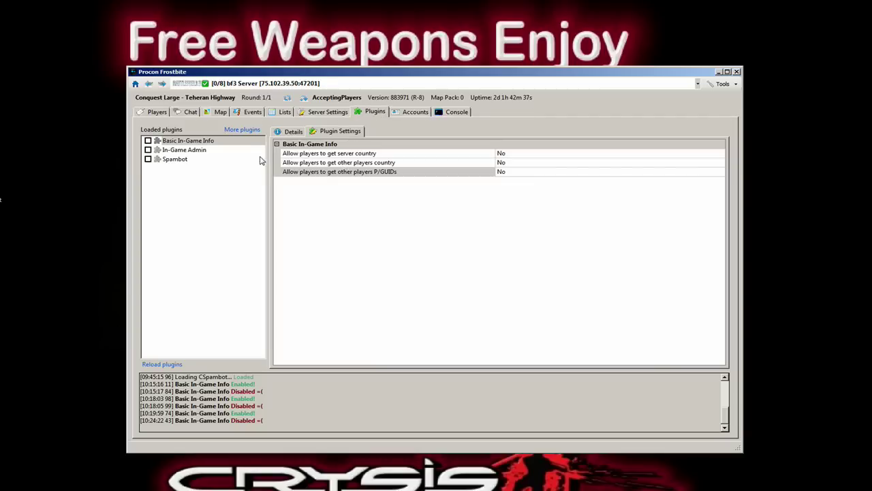
pyautogui.click(210, 142)
pyautogui.click(185, 160)
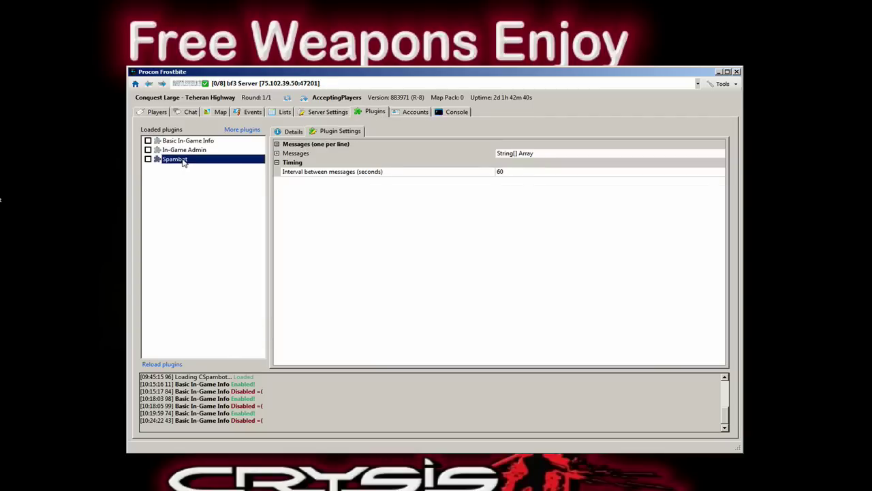
pyautogui.click(213, 142)
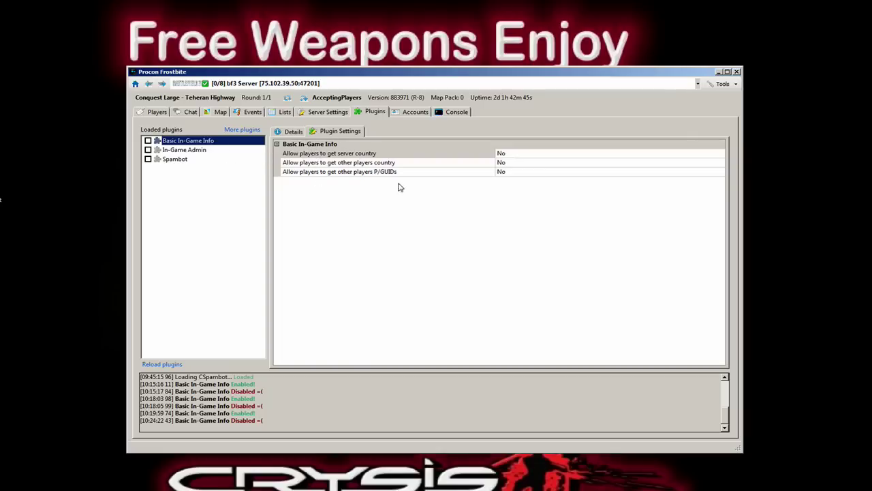
# Read the plugin's description and commands, then return to Basic In-Game Info's settings
pyautogui.click(294, 131)
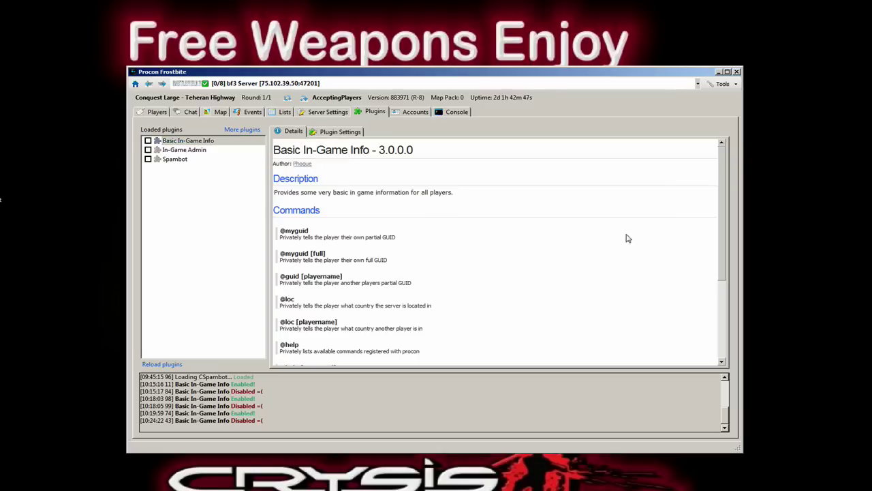
pyautogui.moveTo(721, 230)
pyautogui.mouseDown()
pyautogui.moveTo(721, 310)
pyautogui.moveTo(729, 216)
pyautogui.mouseUp()
pyautogui.click(342, 132)
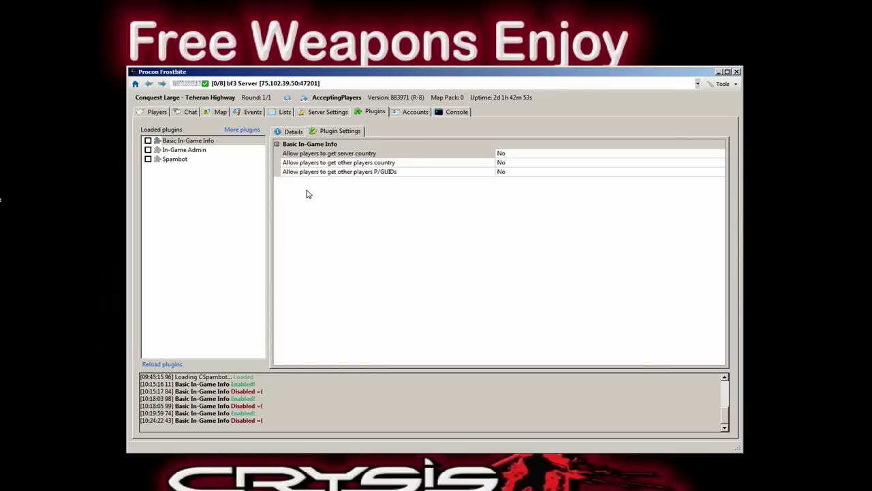
# Set 'Allow players to get server country' and 'other players country' both to Yes
pyautogui.click(308, 154)
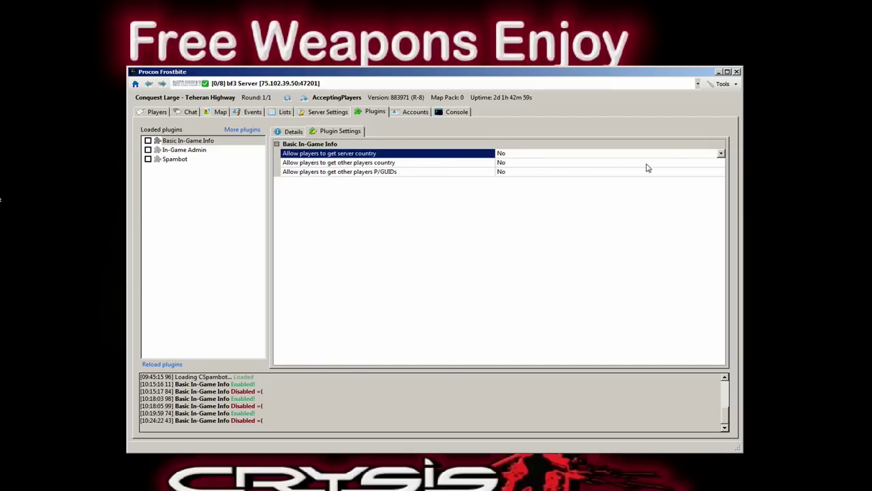
pyautogui.click(721, 154)
pyautogui.click(557, 170)
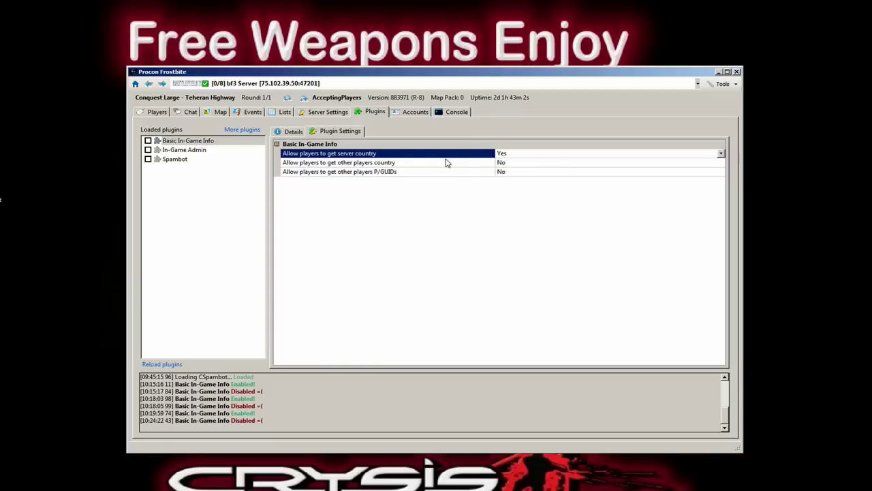
pyautogui.click(357, 166)
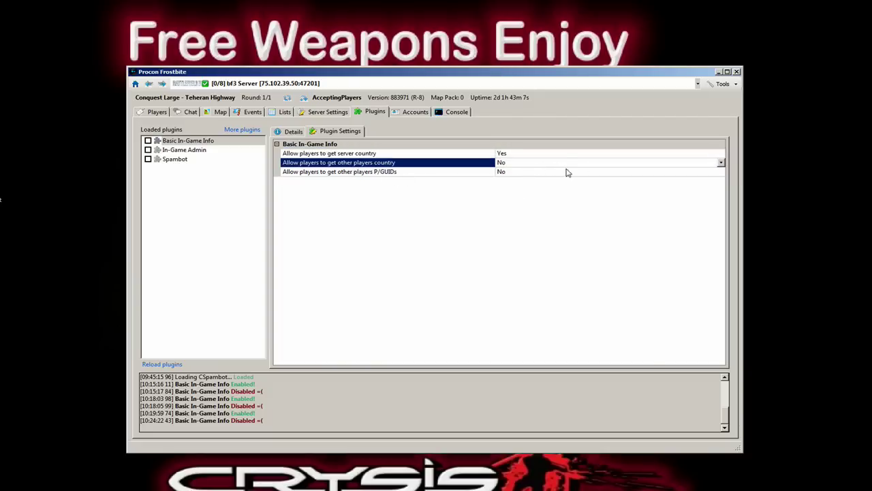
pyautogui.click(720, 163)
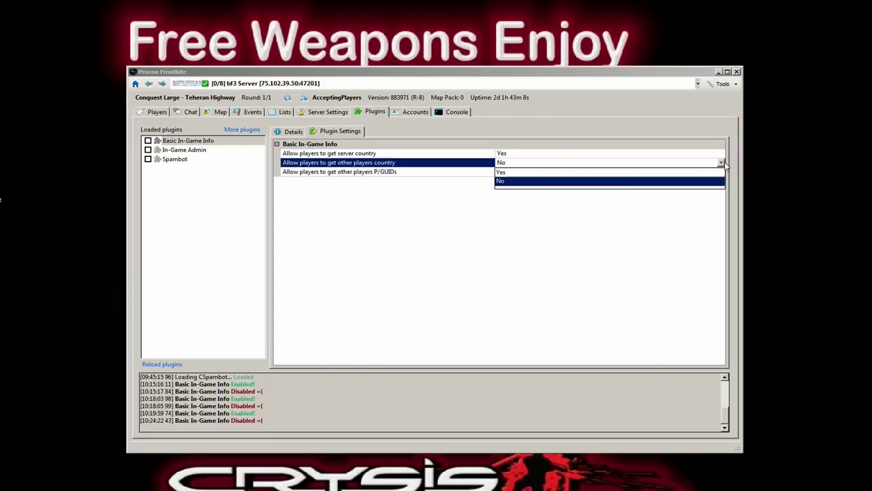
pyautogui.click(567, 173)
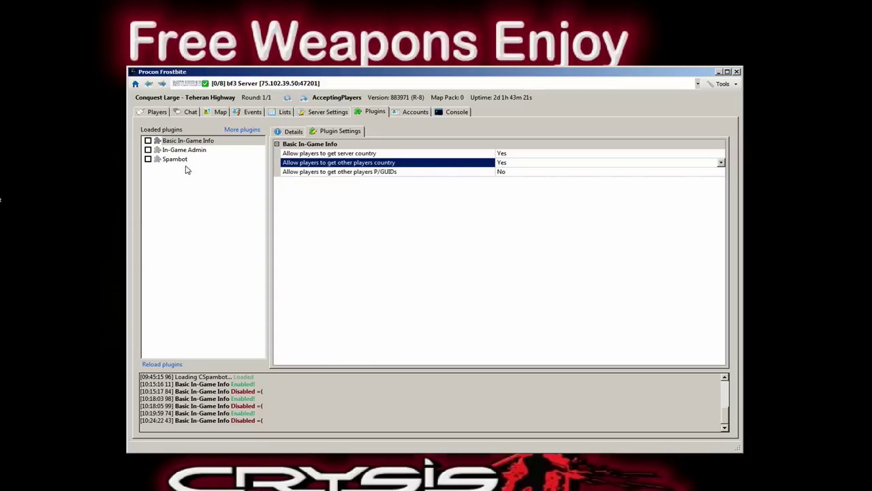
# Tick the Basic In-Game Info checkbox to enable the plugin
pyautogui.click(147, 141)
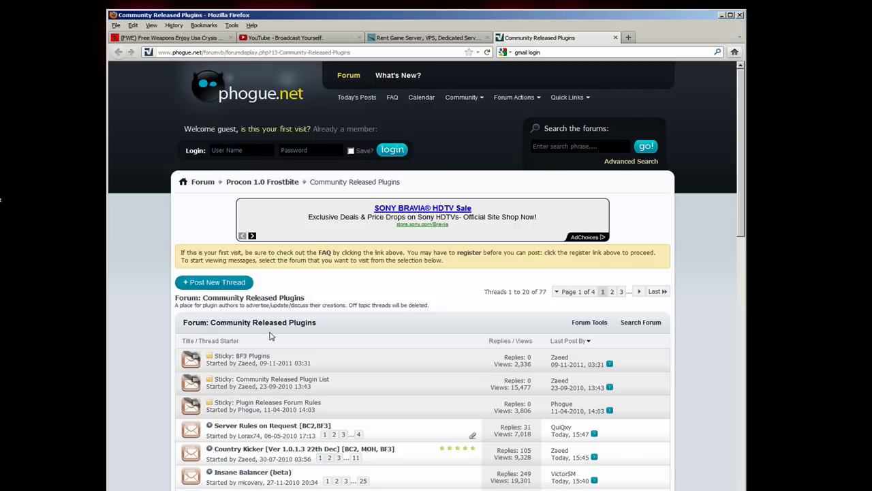
# Scroll through the Community Released Plugins thread list, then minimize Firefox
pyautogui.scroll(-5, 270, 339)
pyautogui.scroll(-2, 269, 348)
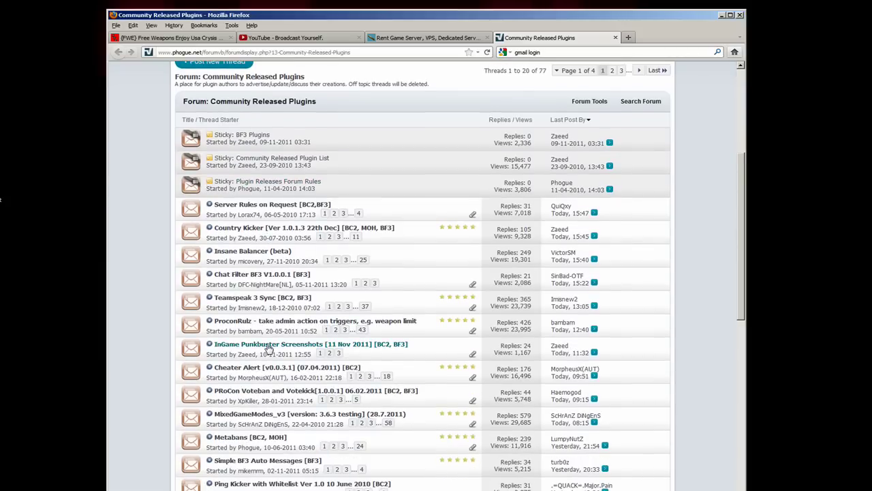
pyautogui.scroll(-2, 287, 330)
pyautogui.scroll(2, 287, 329)
pyautogui.scroll(2, 287, 329)
pyautogui.scroll(2, 286, 330)
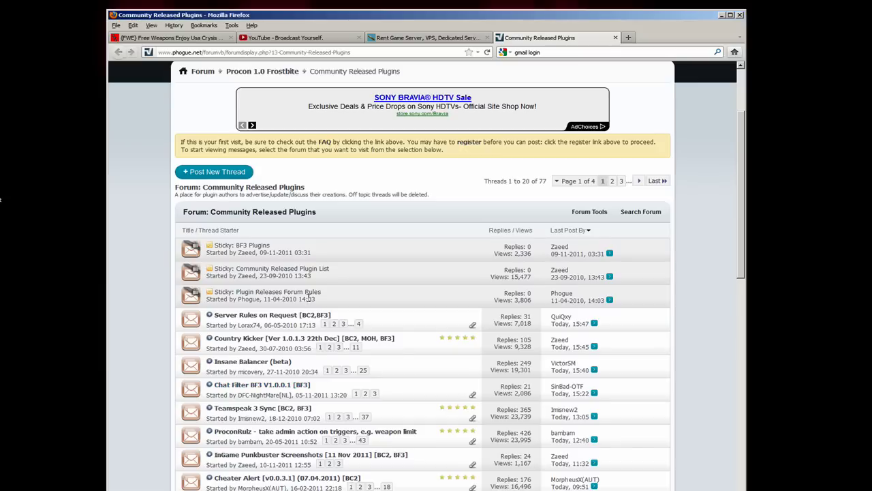
pyautogui.click(720, 15)
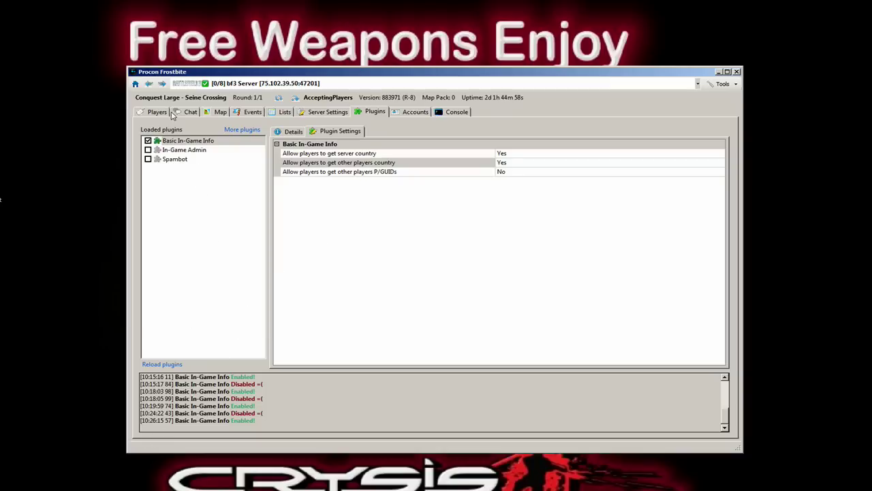
# Return to Procon's Start Page and scroll down its connection setup panel
pyautogui.click(135, 83)
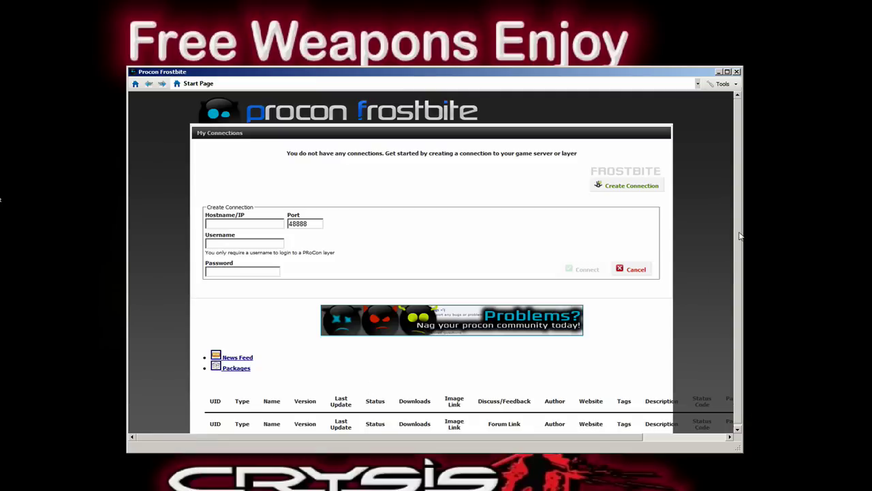
pyautogui.scroll(-2, 741, 237)
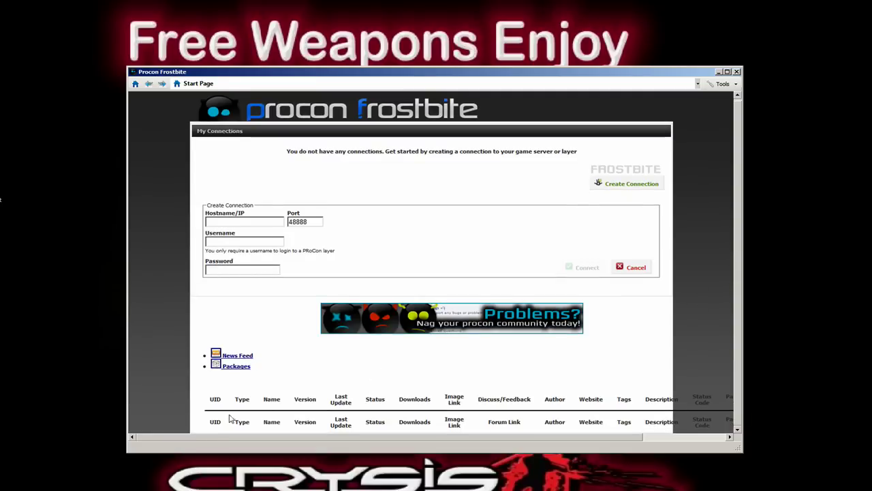